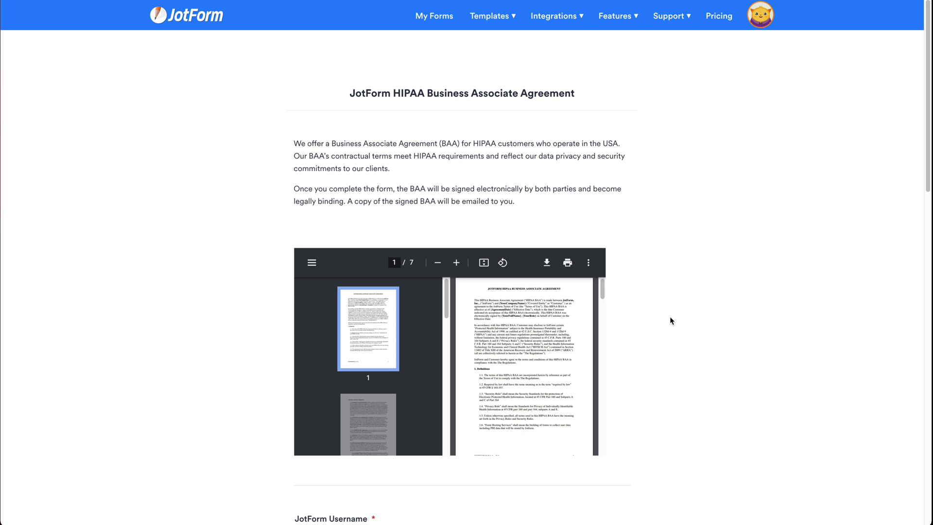
scroll(671, 321, down, 4)
scroll(671, 321, down, 4)
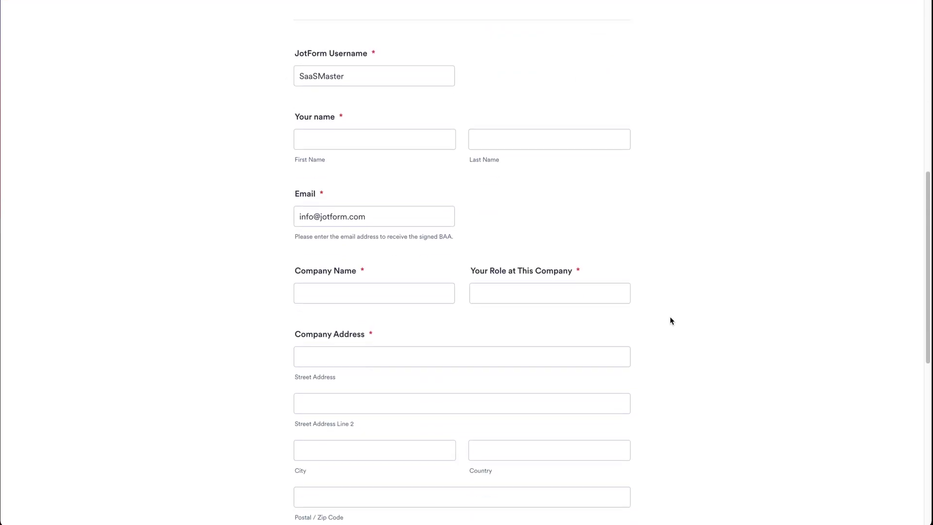
scroll(671, 321, down, 1)
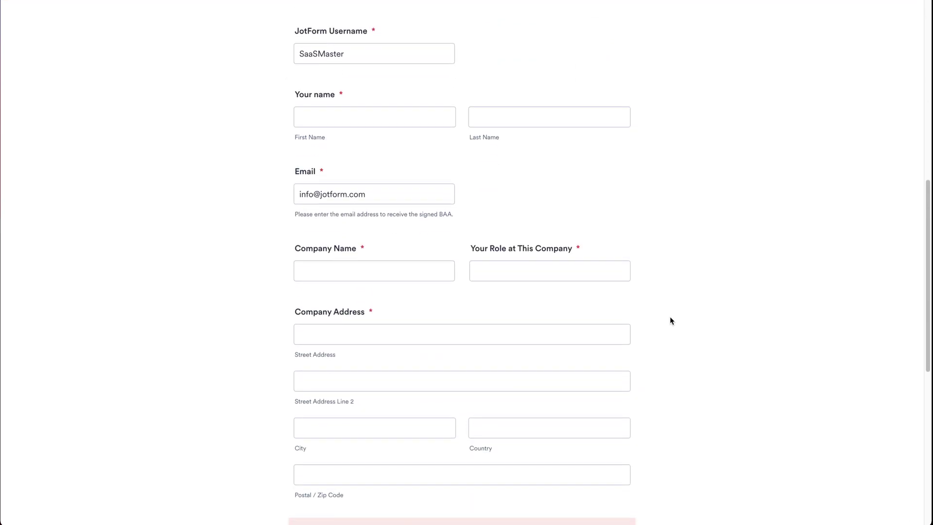
click(294, 55)
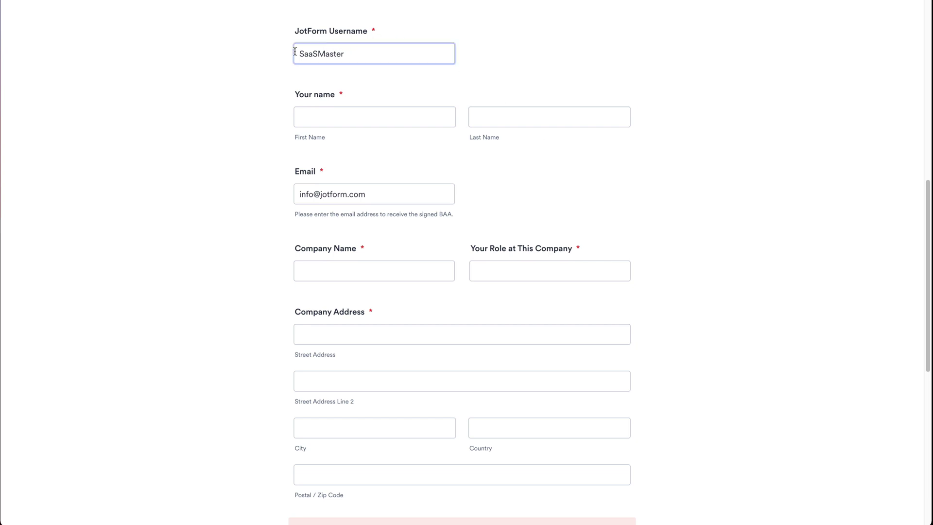
click(263, 102)
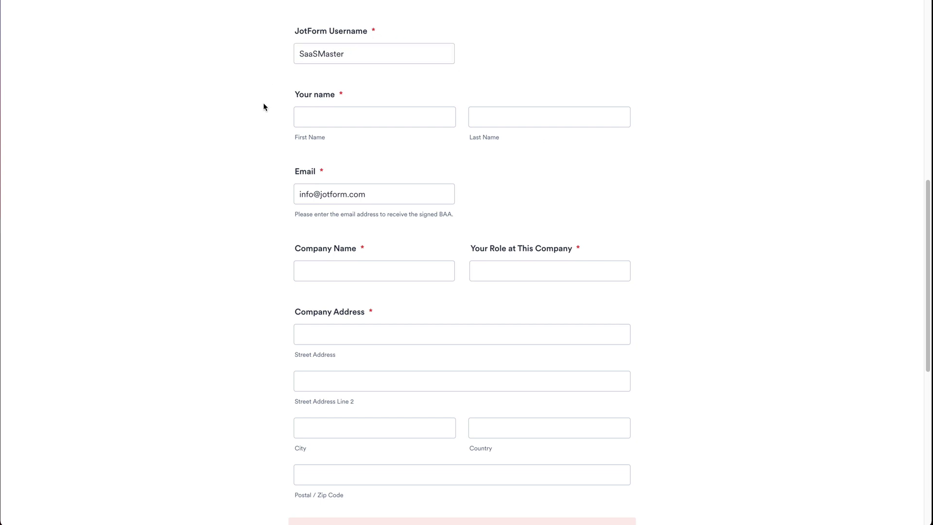
click(314, 118)
click(284, 121)
scroll(348, 175, down, 3)
scroll(285, 188, down, 2)
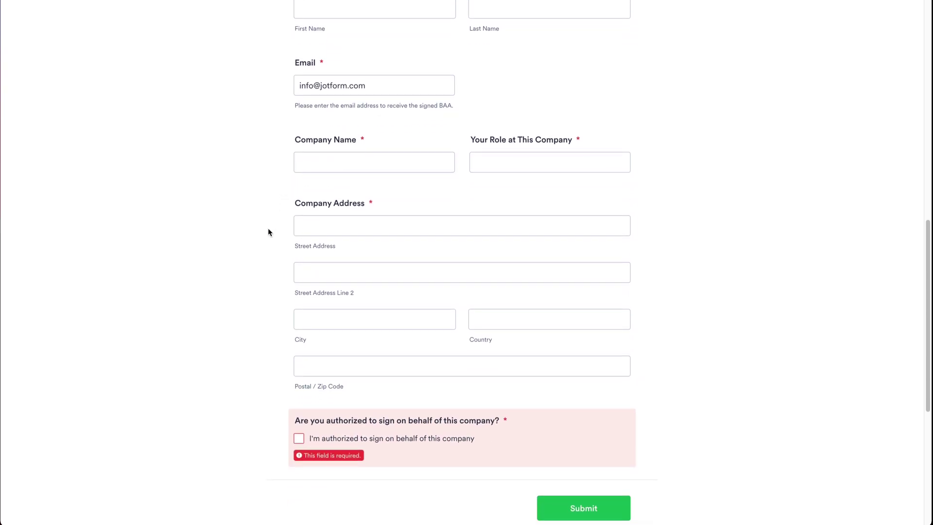
scroll(268, 233, down, 2)
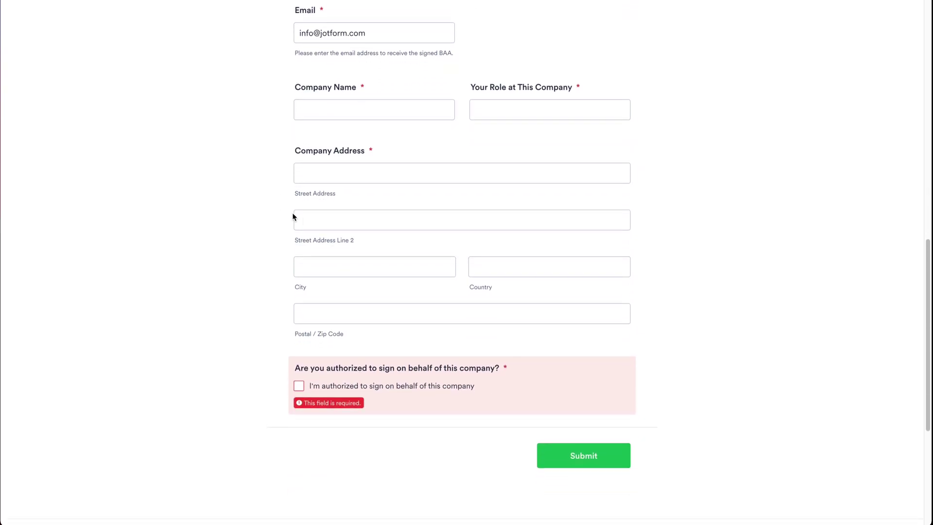
scroll(250, 291, down, 2)
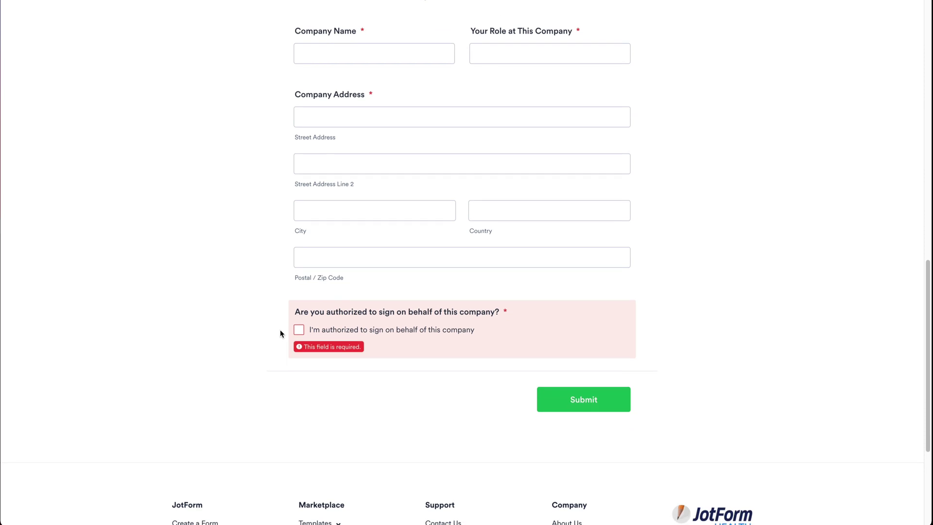
Tick the checkbox confirming authority to sign the BAA for the company.
click(299, 331)
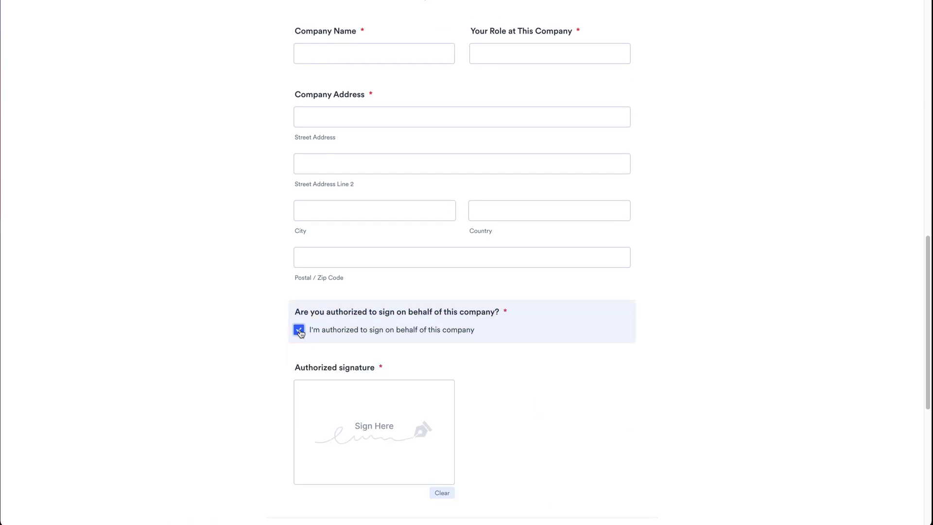
scroll(426, 398, down, 3)
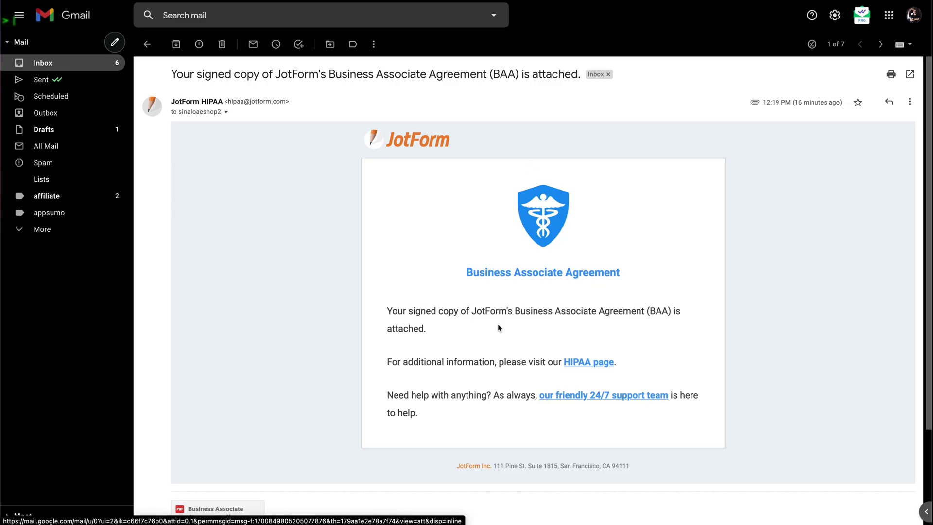
scroll(502, 363, down, 1)
scroll(502, 363, down, 1)
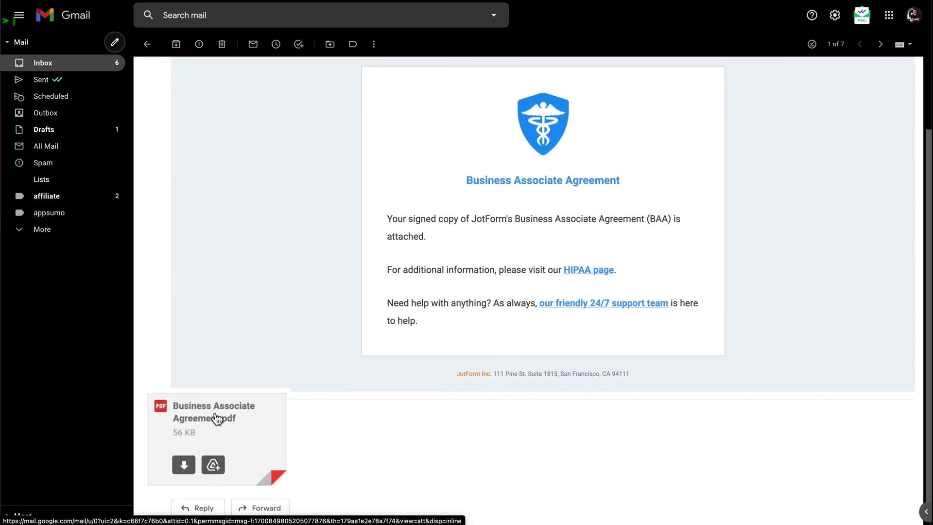
Open the Business Associate Agreement.pdf attachment in Gmail.
click(218, 417)
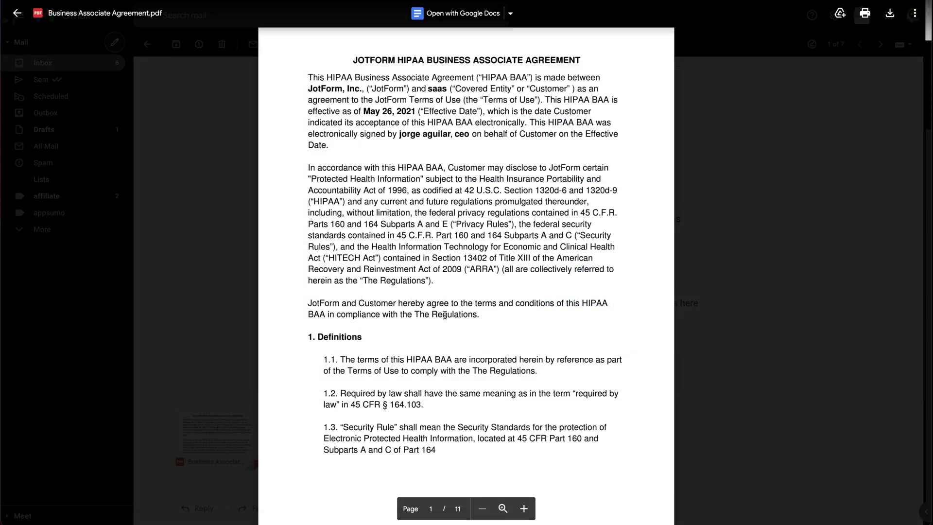
scroll(447, 377, down, 8)
scroll(447, 377, down, 8)
scroll(446, 377, down, 8)
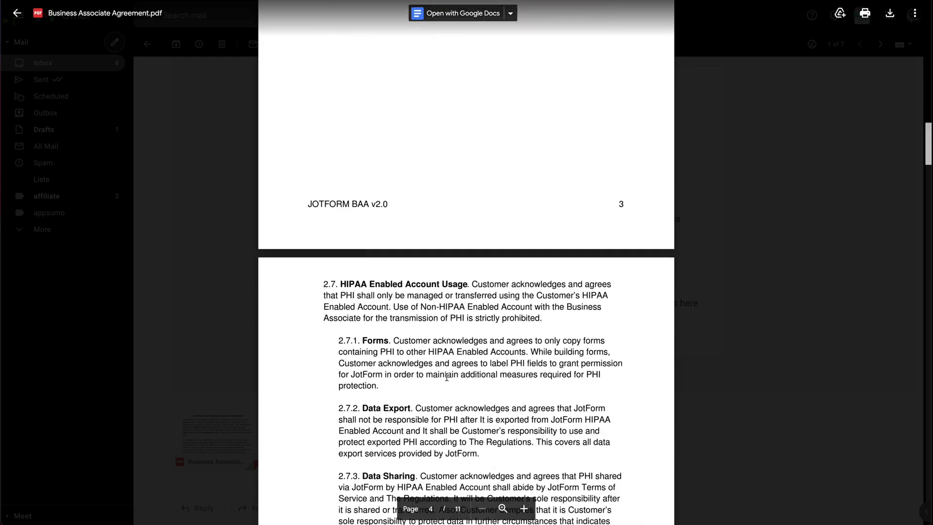
scroll(446, 377, down, 8)
scroll(447, 377, down, 8)
scroll(447, 377, down, 6)
scroll(446, 377, up, 3)
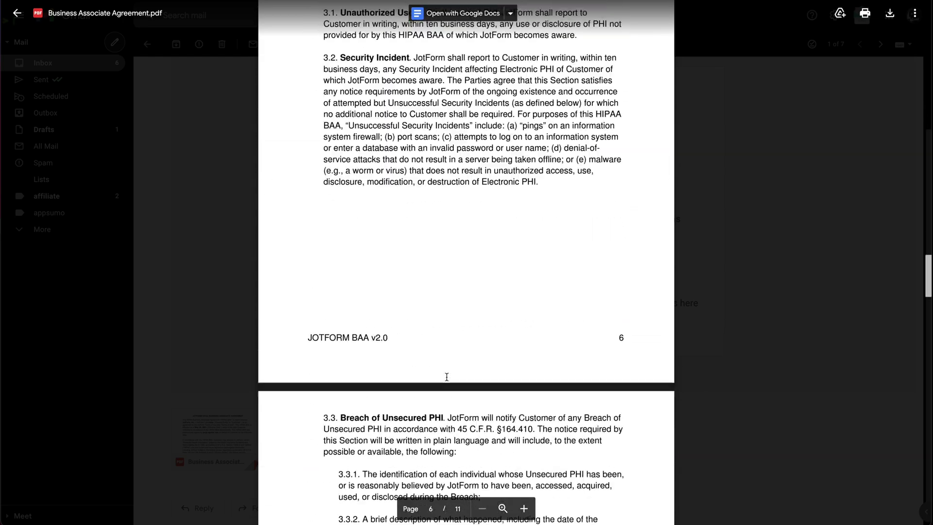
scroll(446, 377, up, 8)
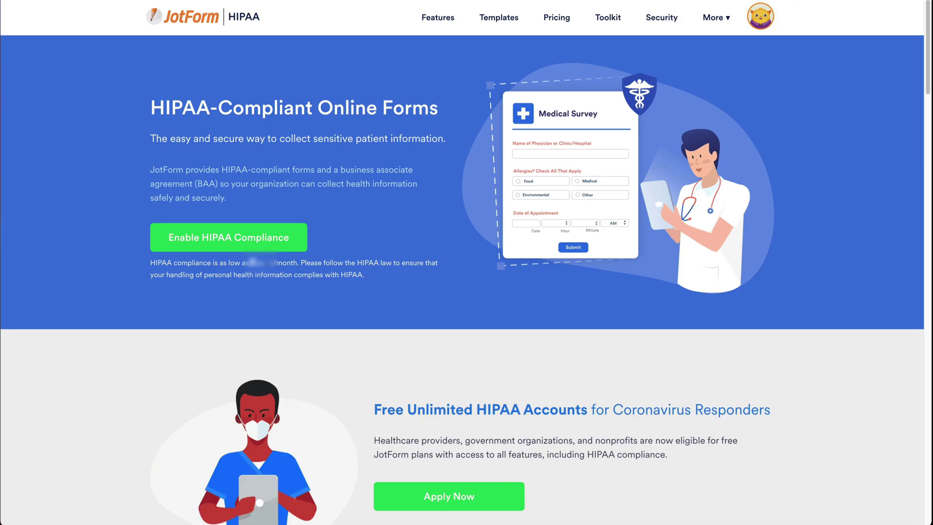